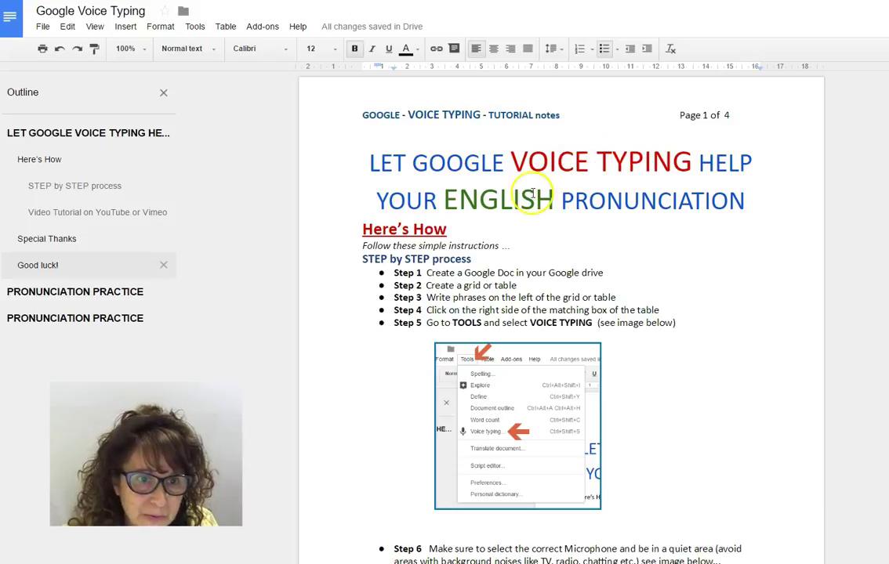
# Show the voice typing microphone panel from the Tools menu, set to English (UK).
pyautogui.click(195, 27)
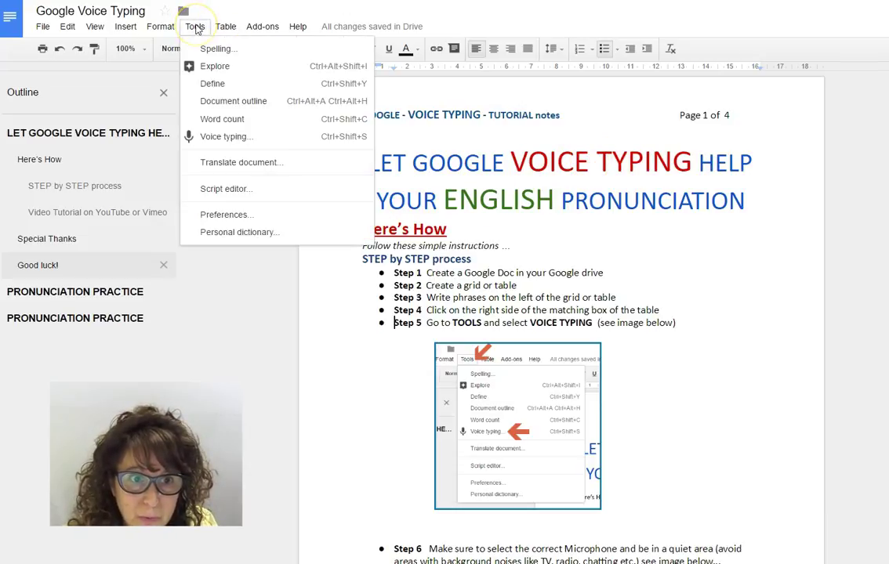
pyautogui.click(224, 139)
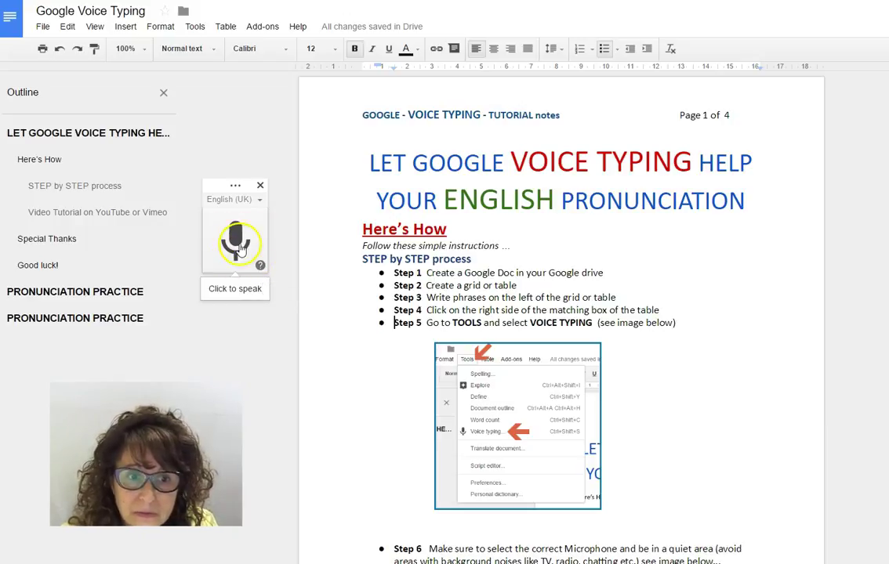
# Browse the voice typing language list while keeping English (UK) selected.
pyautogui.click(261, 200)
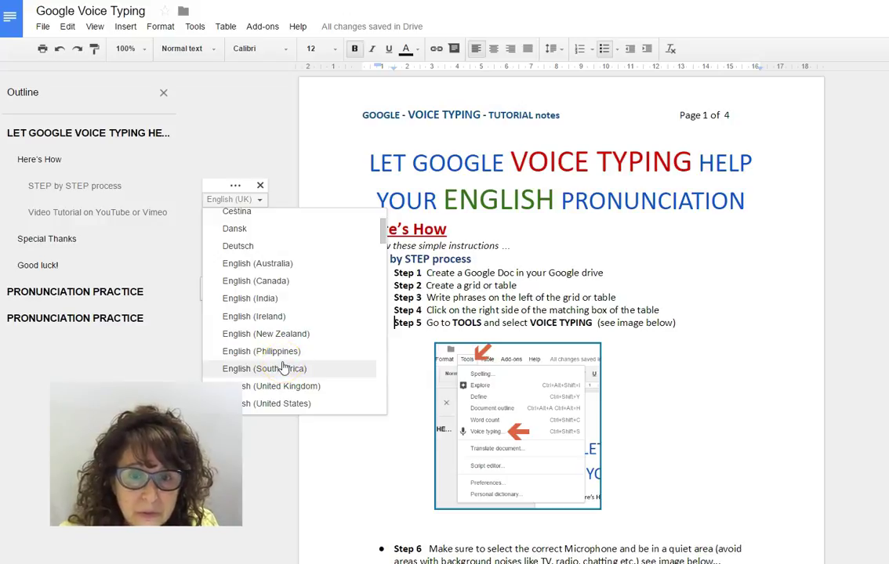
pyautogui.scroll(1, 287, 319)
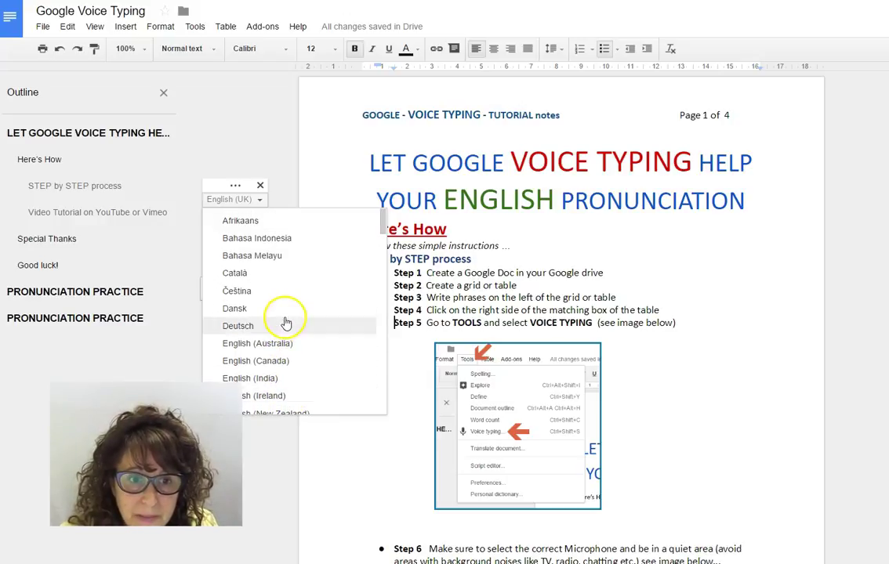
pyautogui.scroll(-2, 286, 323)
pyautogui.scroll(-10, 284, 323)
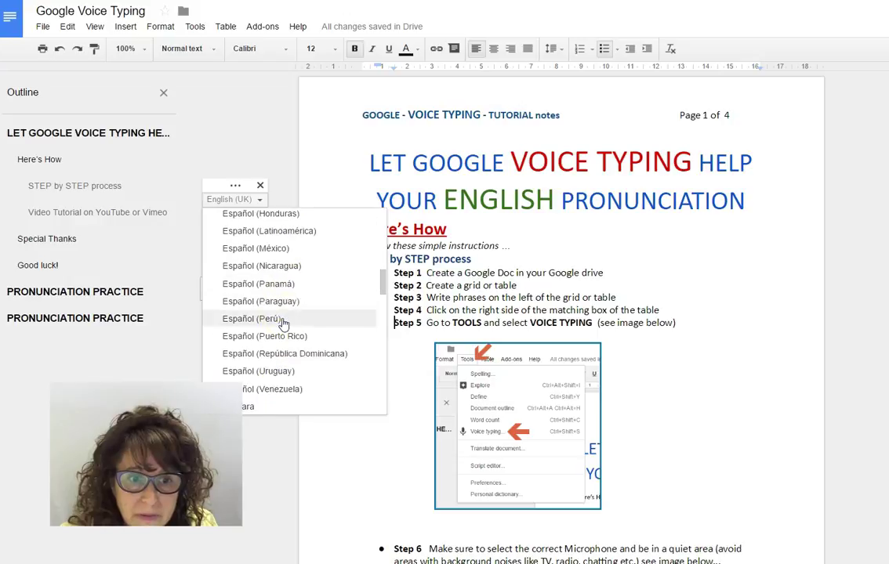
pyautogui.scroll(-5, 283, 324)
pyautogui.scroll(-3, 287, 334)
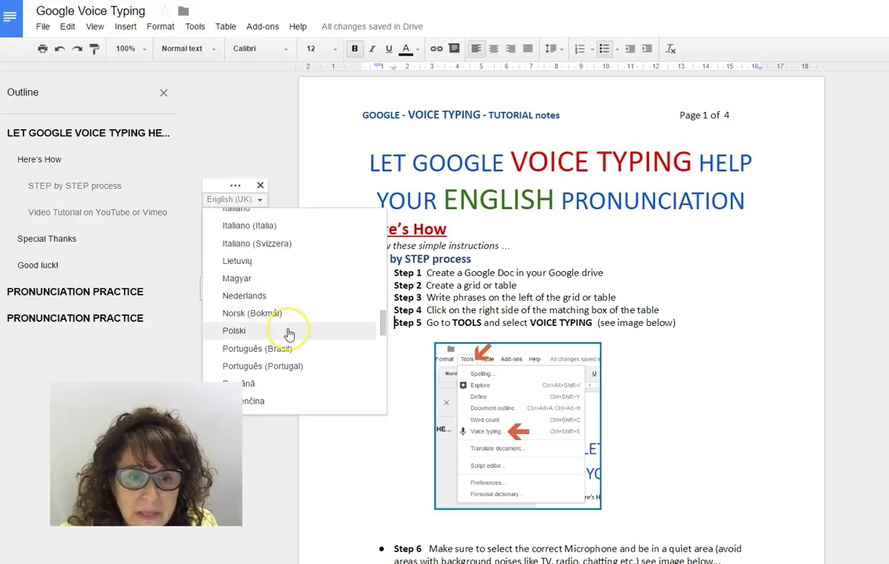
pyautogui.scroll(-5, 287, 333)
pyautogui.scroll(10, 289, 331)
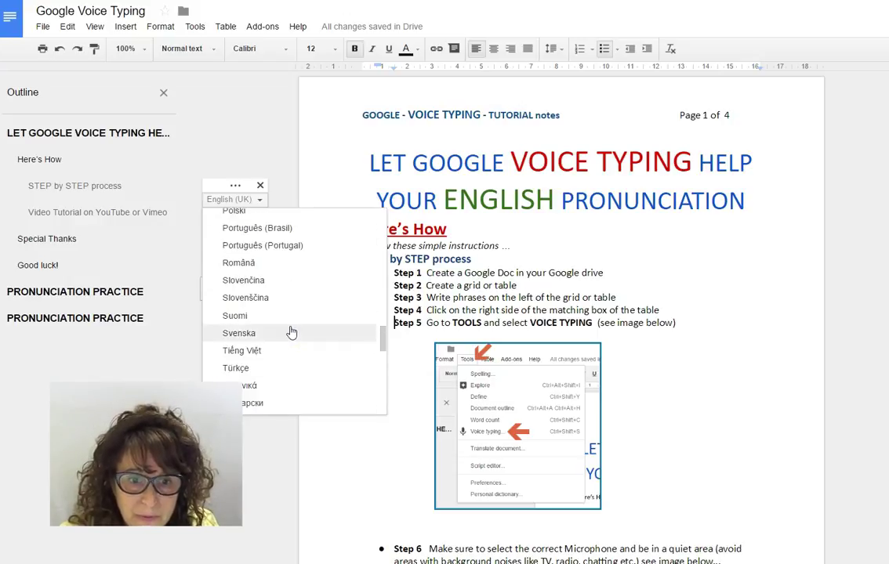
pyautogui.scroll(10, 289, 330)
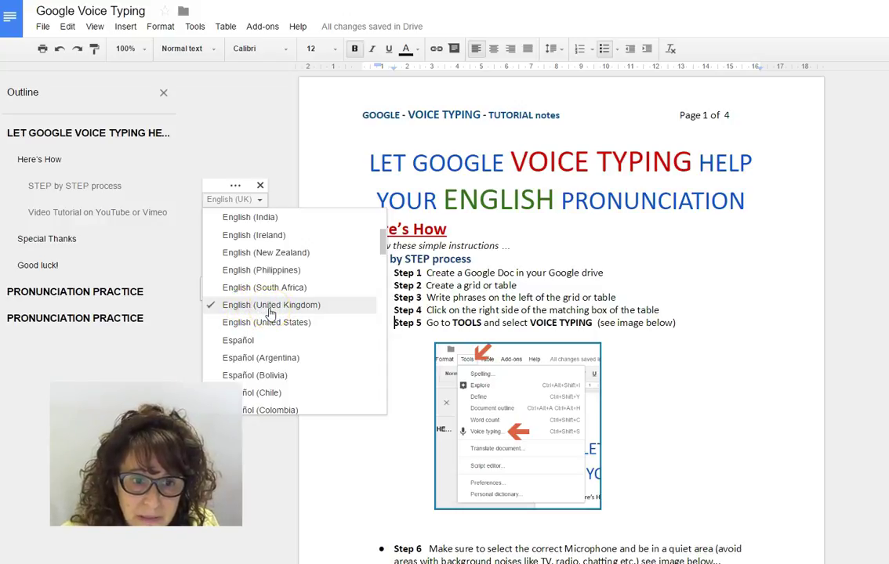
pyautogui.scroll(3, 282, 311)
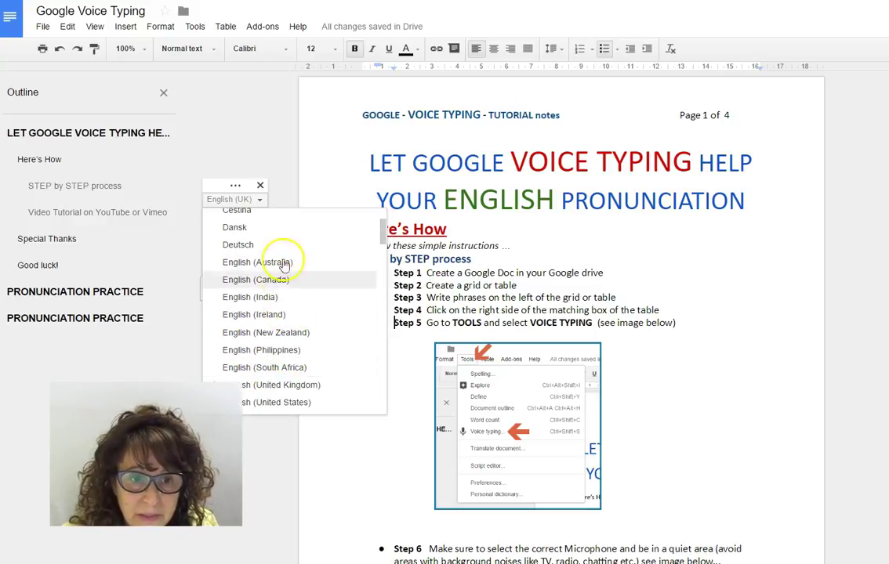
# Close the language list and bring the example Pronunciation Practice table into view.
pyautogui.click(265, 159)
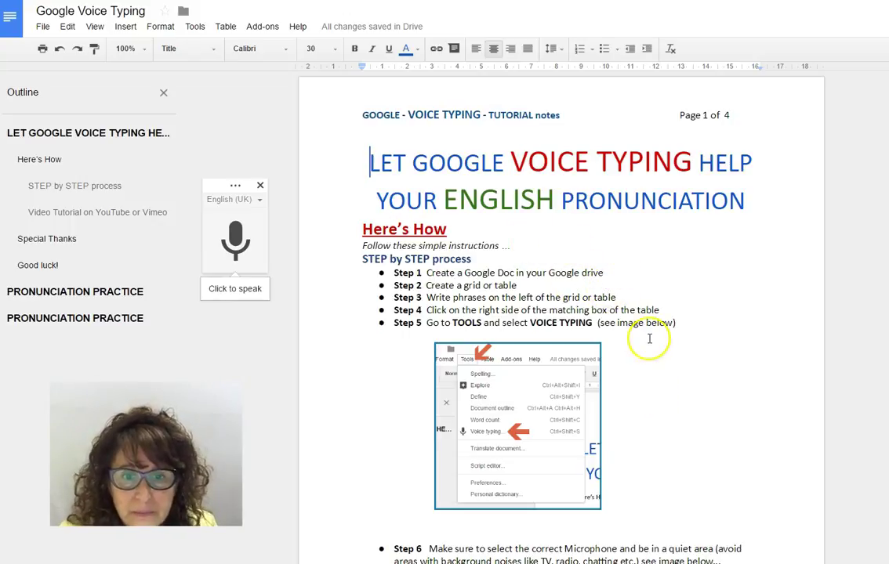
pyautogui.scroll(-1, 653, 324)
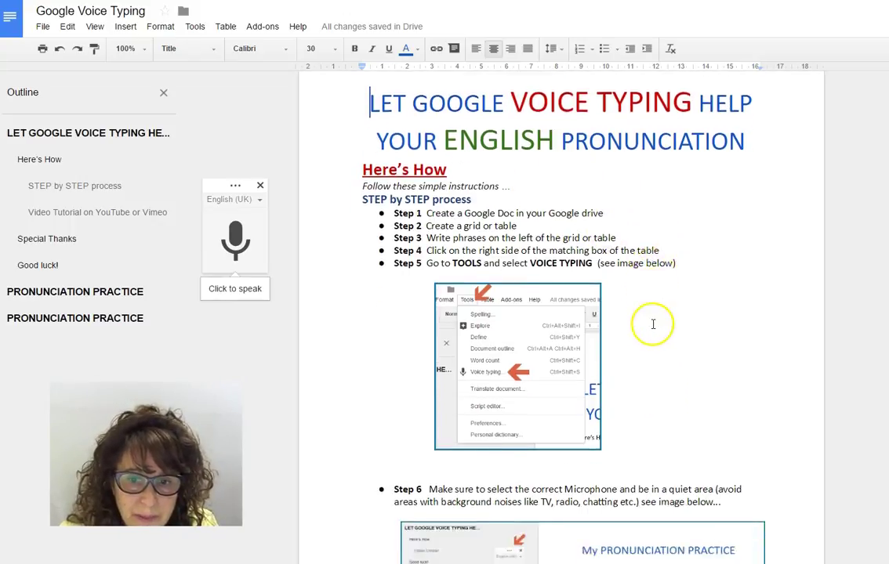
pyautogui.scroll(-10, 653, 323)
pyautogui.scroll(-4, 653, 324)
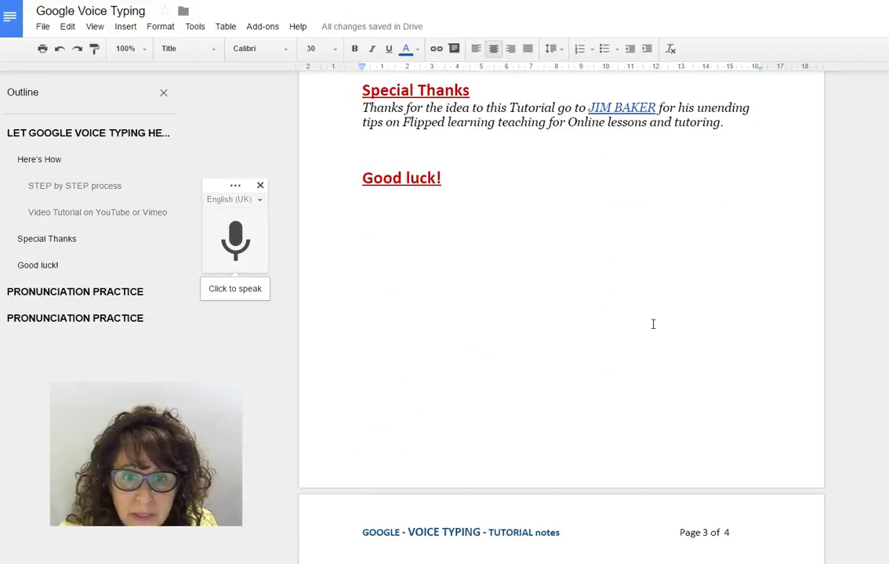
pyautogui.scroll(3, 653, 323)
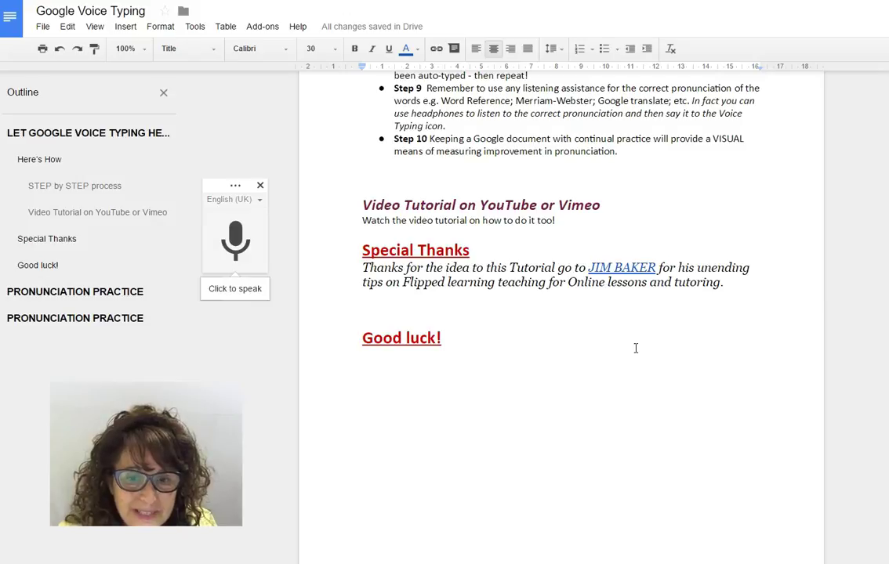
pyautogui.click(622, 338)
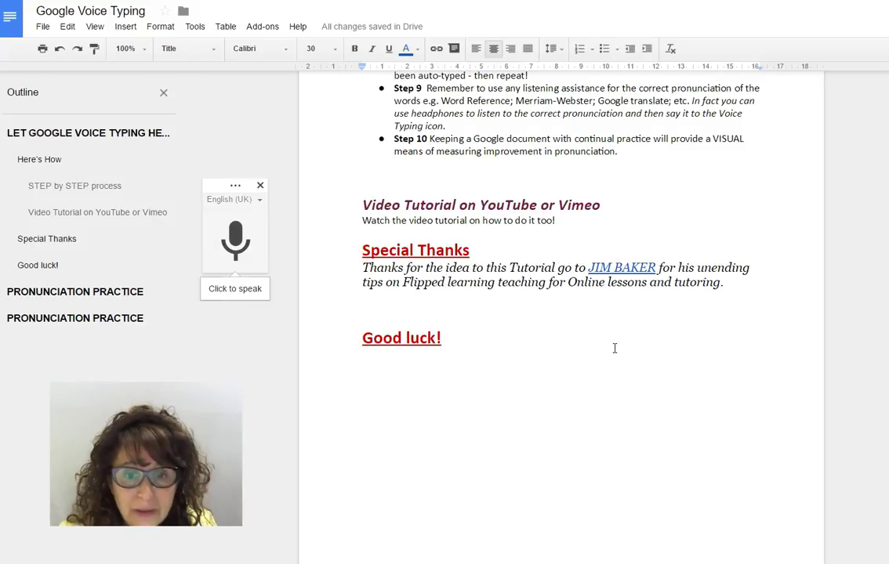
pyautogui.click(591, 344)
pyautogui.scroll(-5, 593, 344)
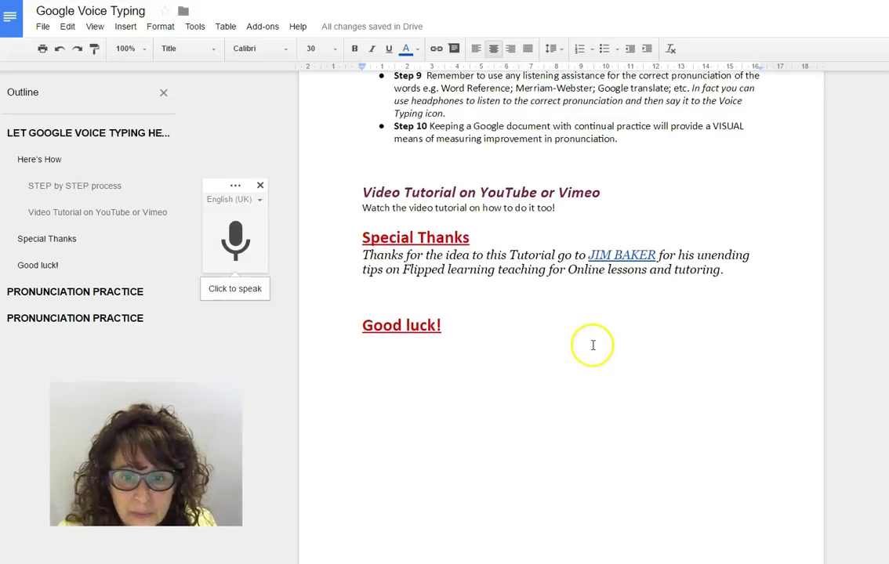
pyautogui.scroll(-4, 594, 344)
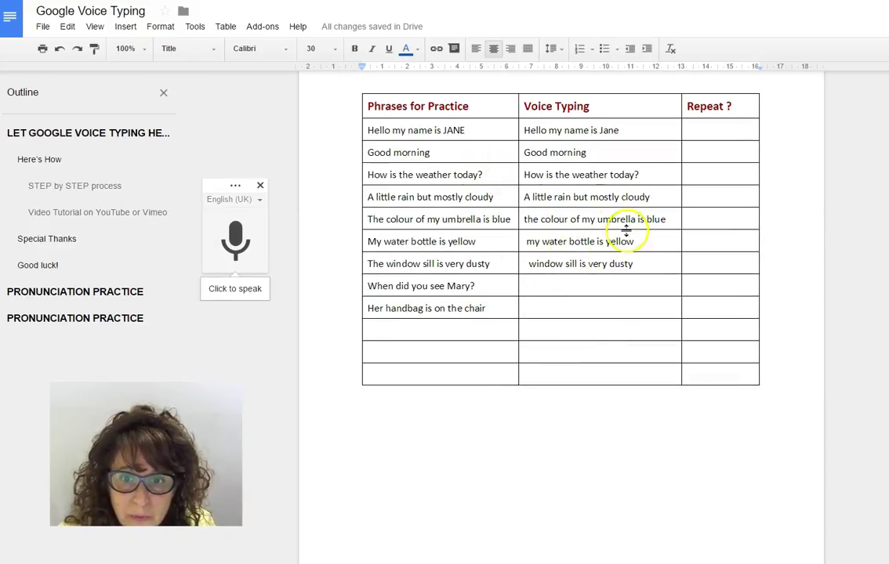
# Place the cursor in the empty Voice Typing cell beside 'Hello my name is JANE'.
pyautogui.scroll(-3, 538, 326)
pyautogui.scroll(-8, 536, 332)
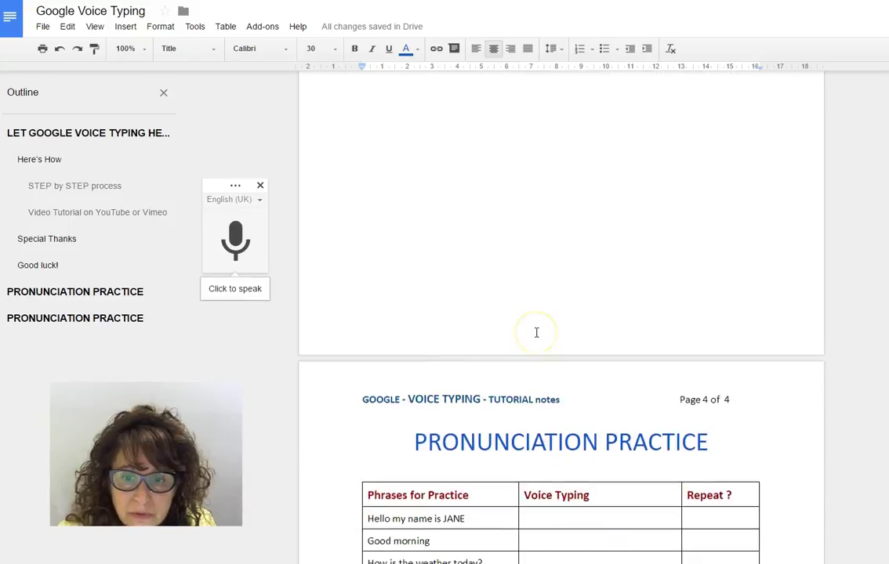
pyautogui.scroll(1, 536, 330)
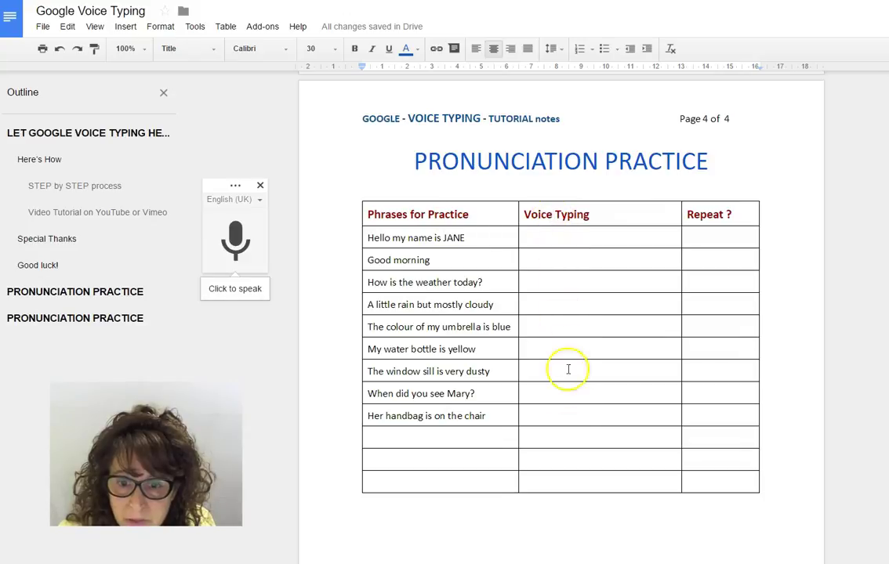
pyautogui.click(537, 238)
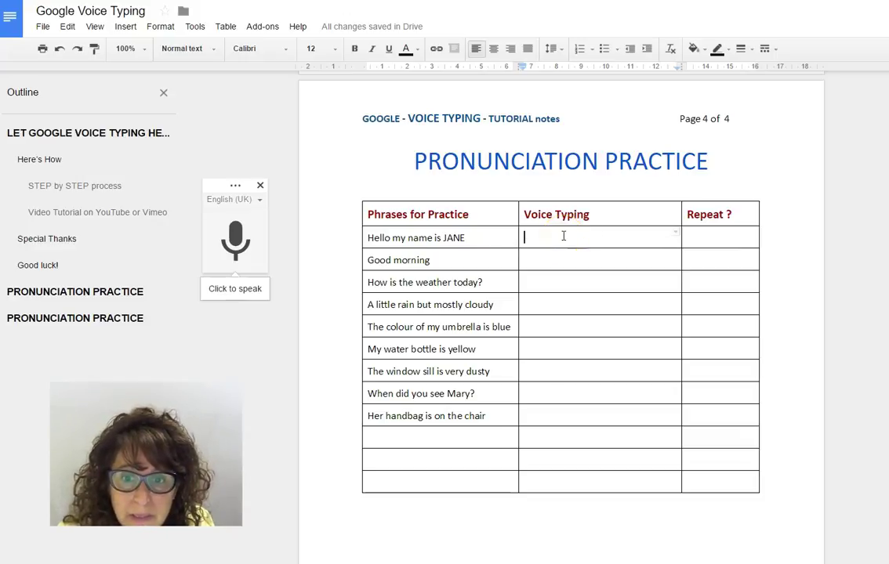
pyautogui.click(710, 235)
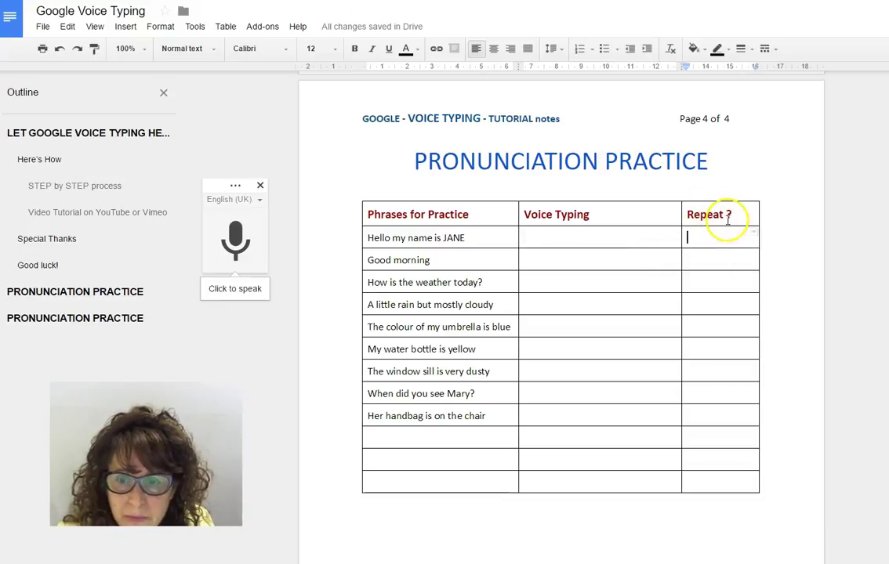
pyautogui.click(574, 234)
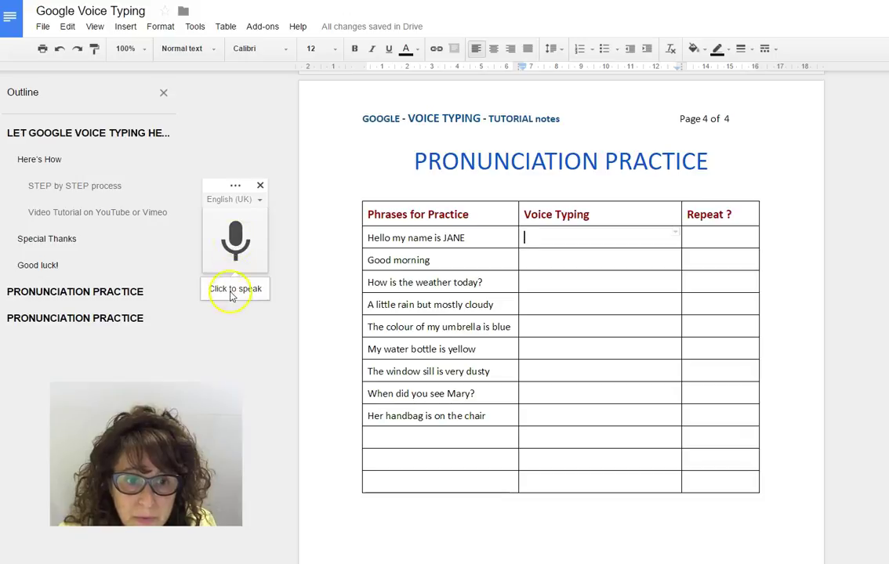
# Dictate a test passage ending 'now I'm just going to' into the cell, then select it.
pyautogui.click(234, 245)
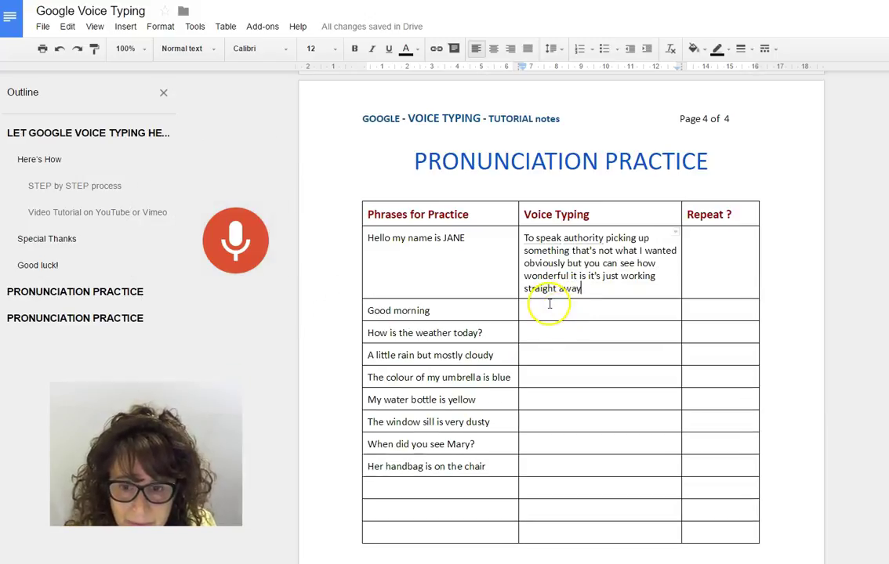
pyautogui.click(266, 243)
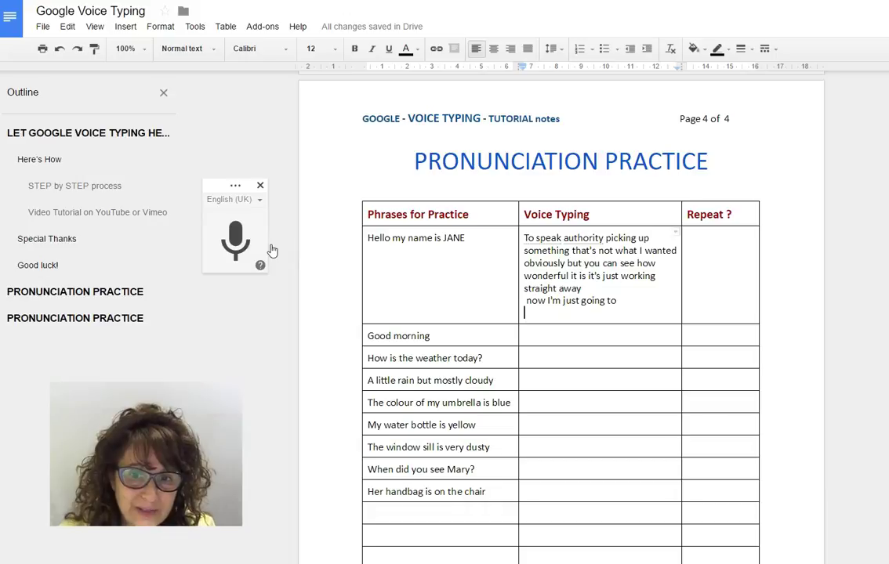
pyautogui.moveTo(631, 308); pyautogui.dragTo(525, 238)
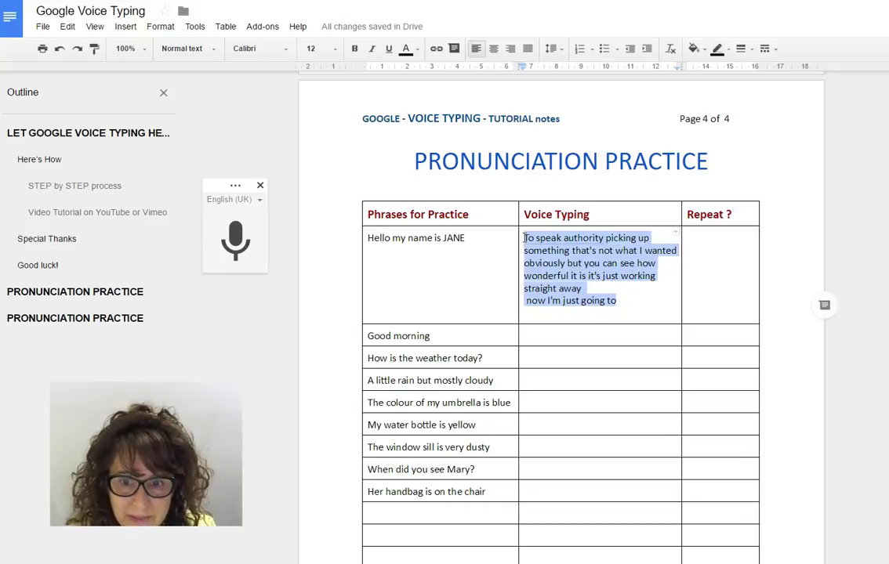
pyautogui.click(546, 314)
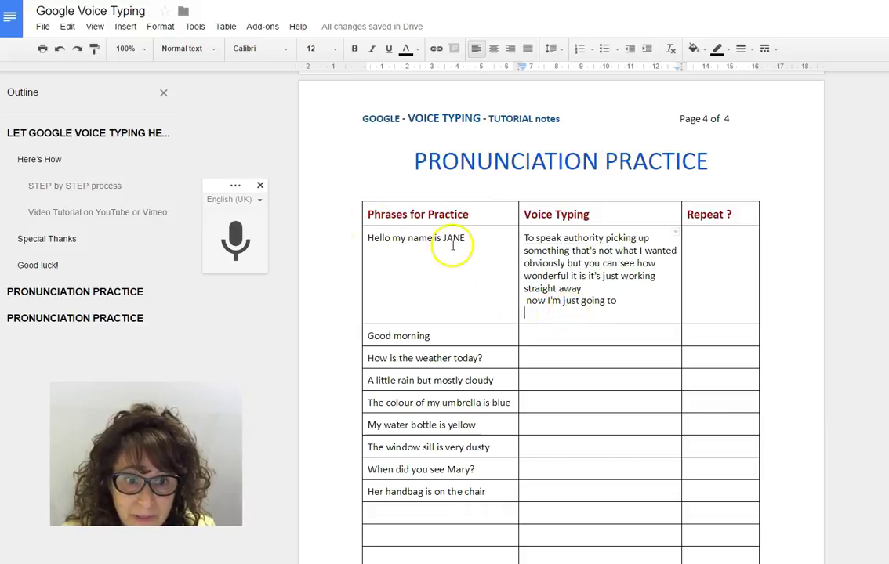
# Dictate the first practice phrases, including 'Good morning', into their Voice Typing cells.
pyautogui.click(234, 238)
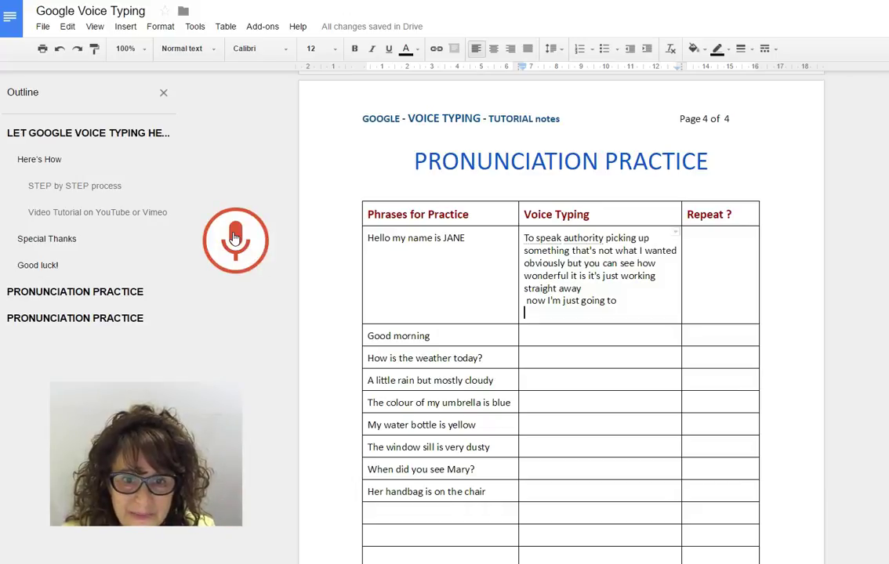
pyautogui.click(267, 249)
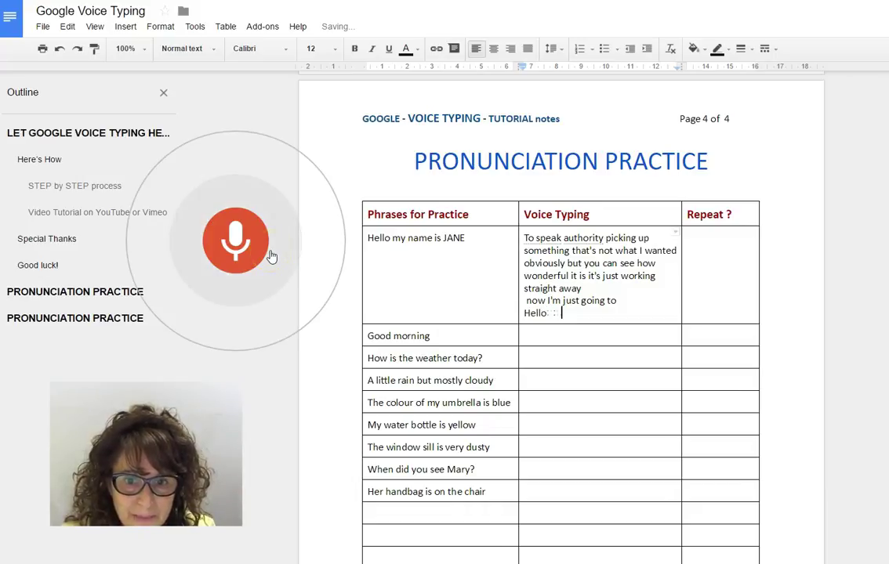
pyautogui.click(522, 345)
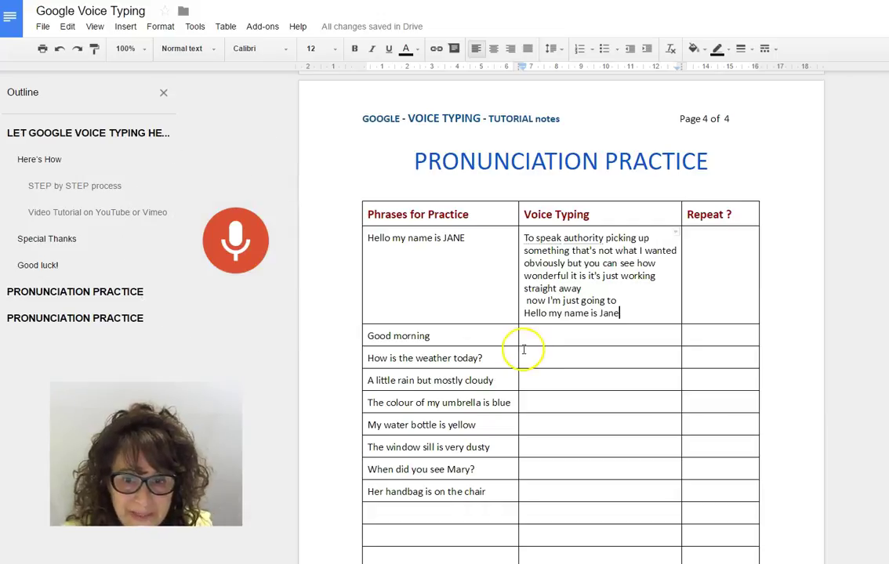
pyautogui.press('Down')
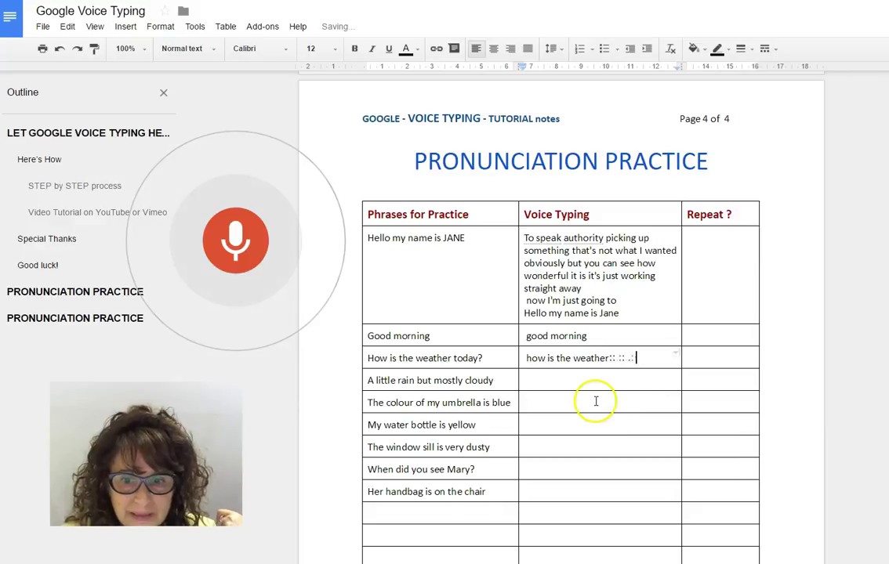
pyautogui.press('Down')
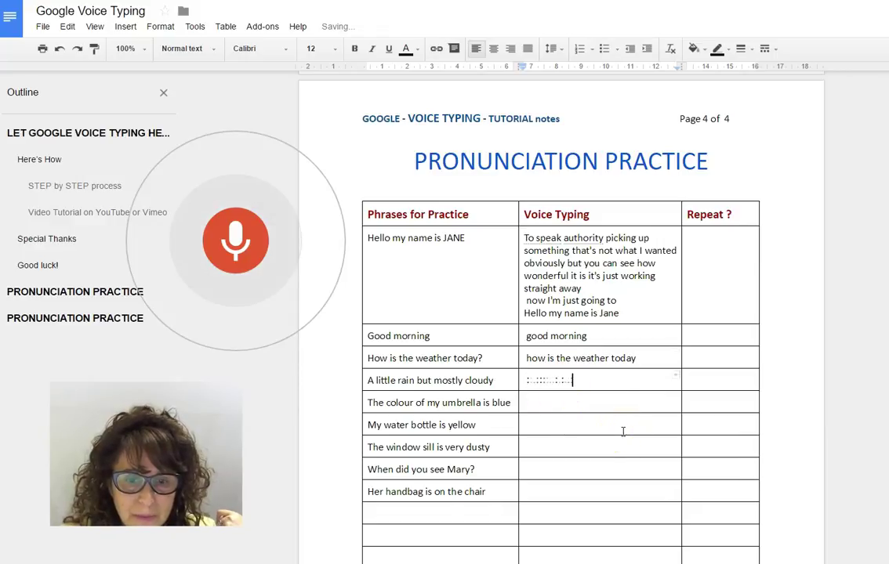
# Dictate the umbrella, water bottle, window sill, Mary and 'her handbag is on the chair' rows, then stop.
pyautogui.click(582, 401)
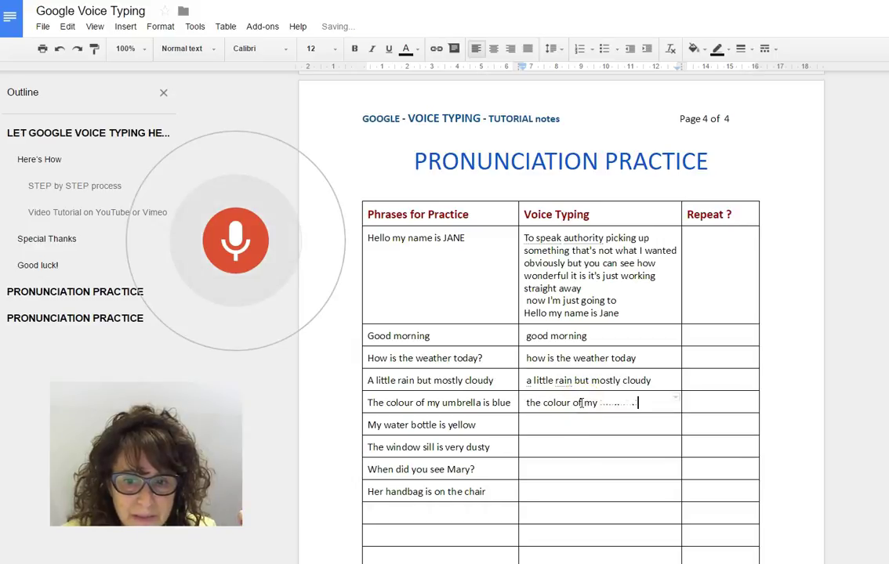
pyautogui.click(569, 424)
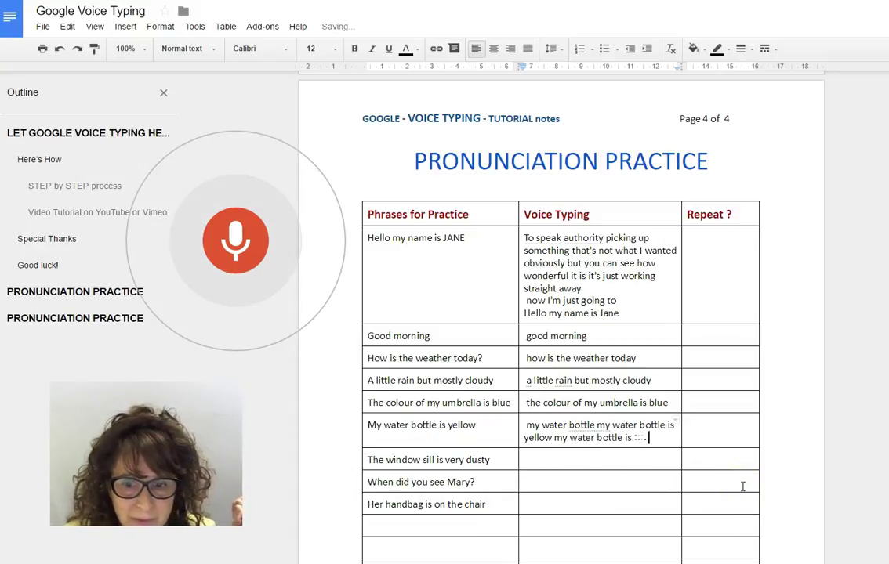
pyautogui.click(555, 462)
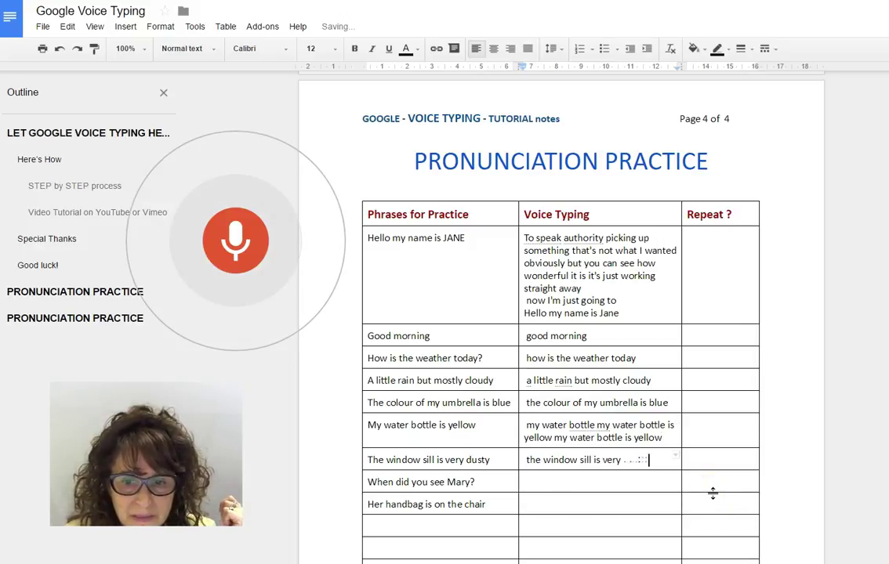
pyautogui.press('Down')
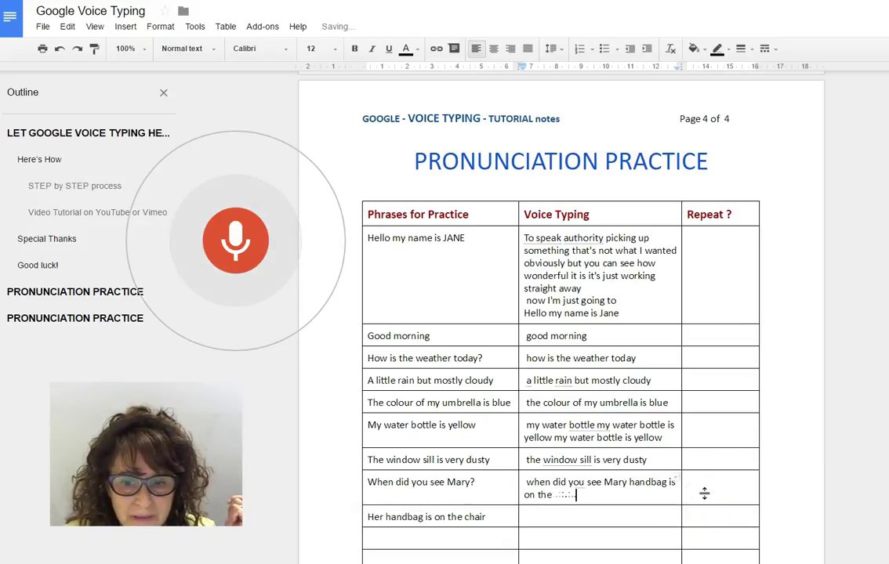
pyautogui.click(695, 513)
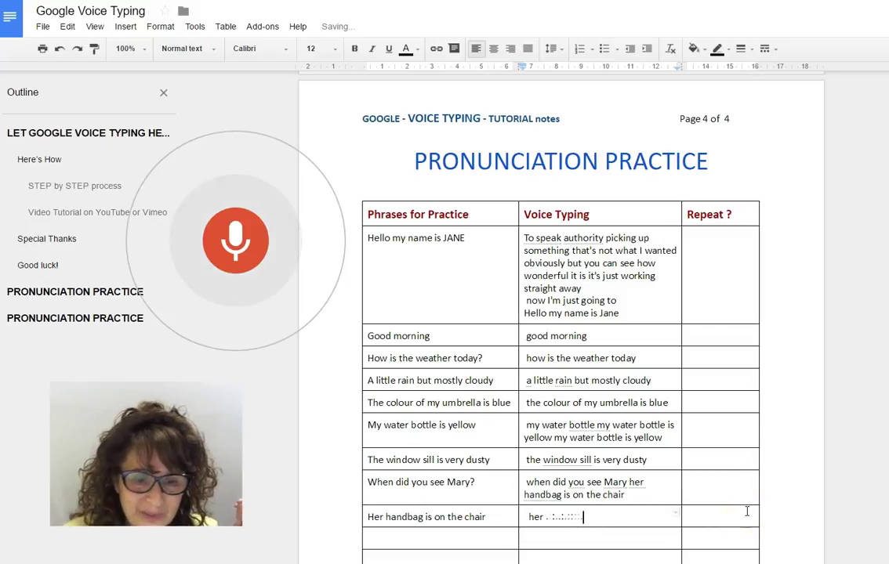
pyautogui.click(235, 239)
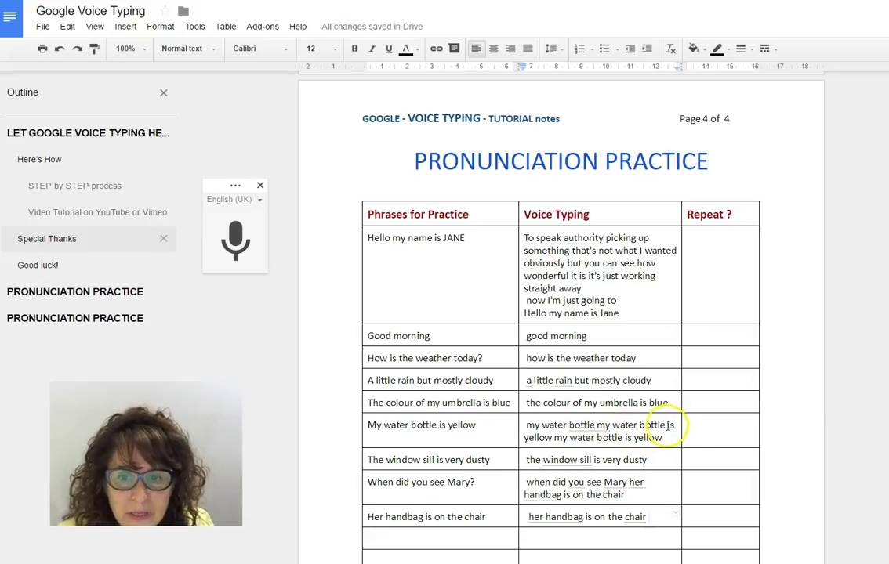
pyautogui.scroll(-1, 658, 420)
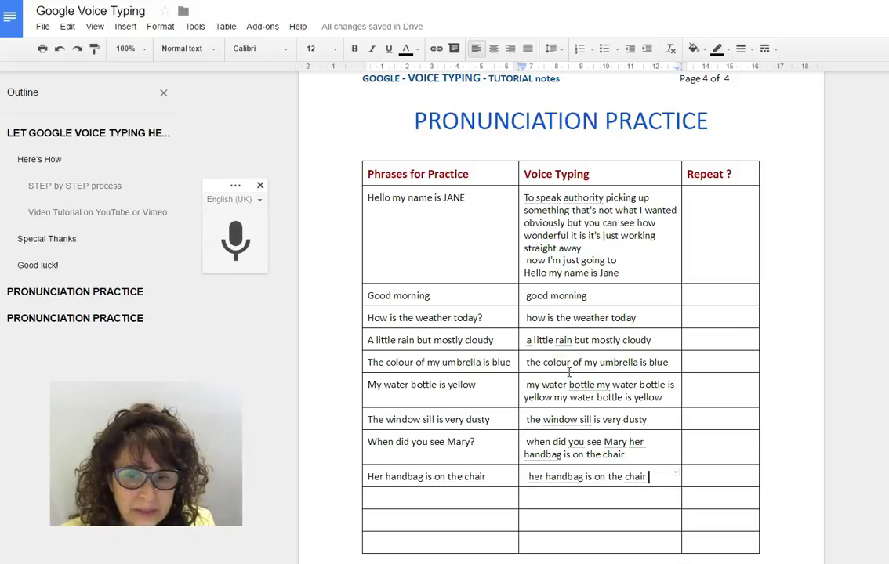
pyautogui.scroll(-1, 569, 337)
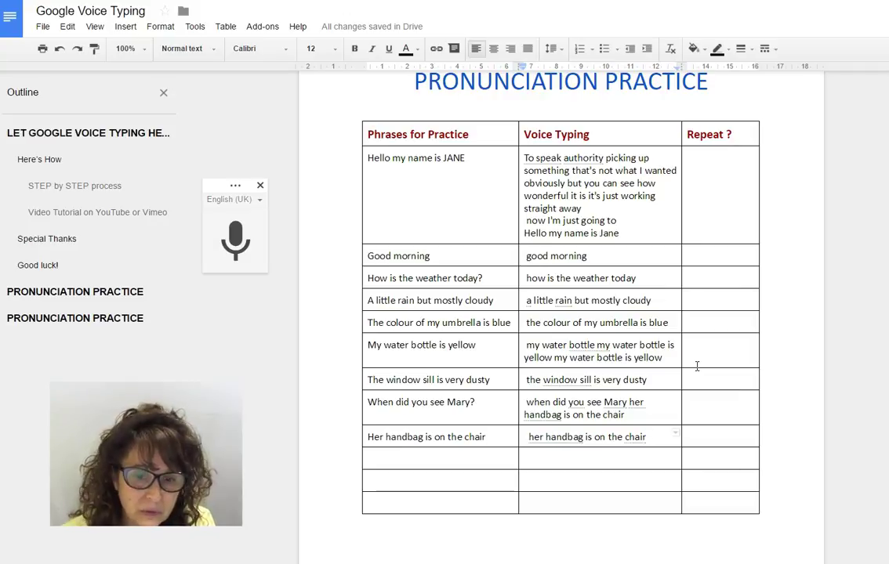
pyautogui.click(692, 357)
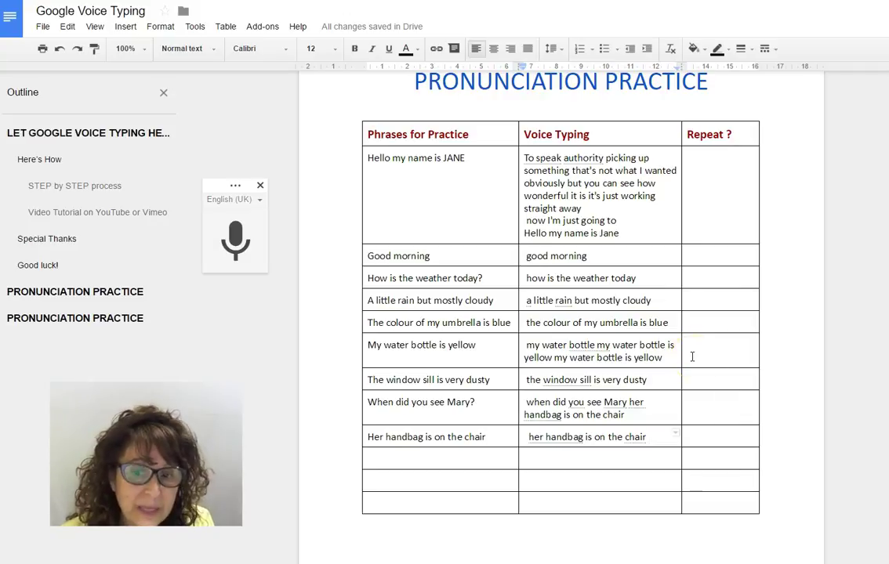